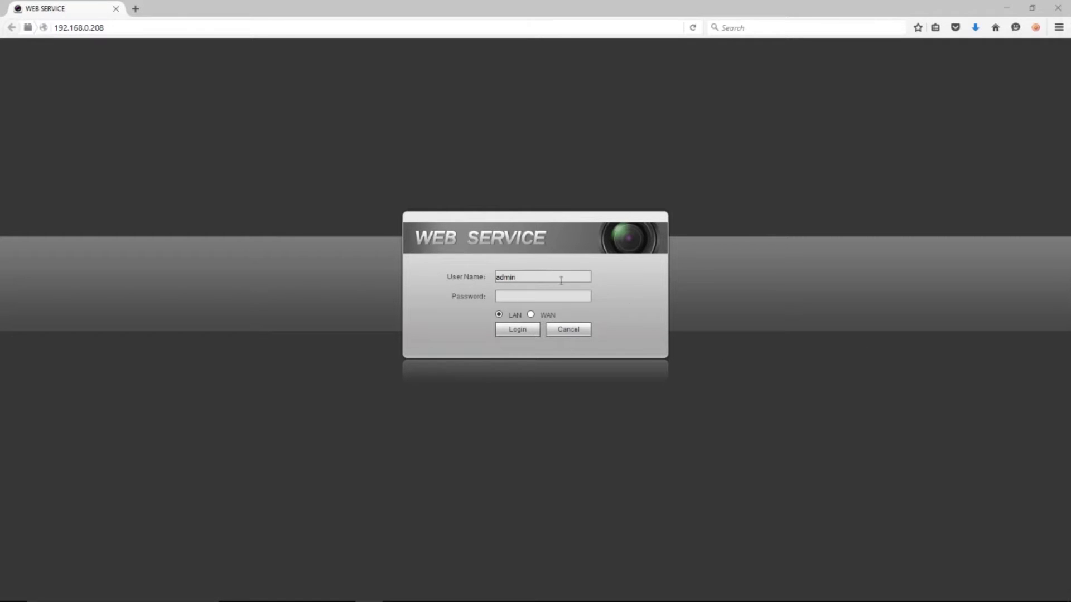
# Clear the prefilled 666666/888888 user names, then log in as admin with its password.
pyautogui.doubleClick(543, 277)
pyautogui.press('BackSpace')
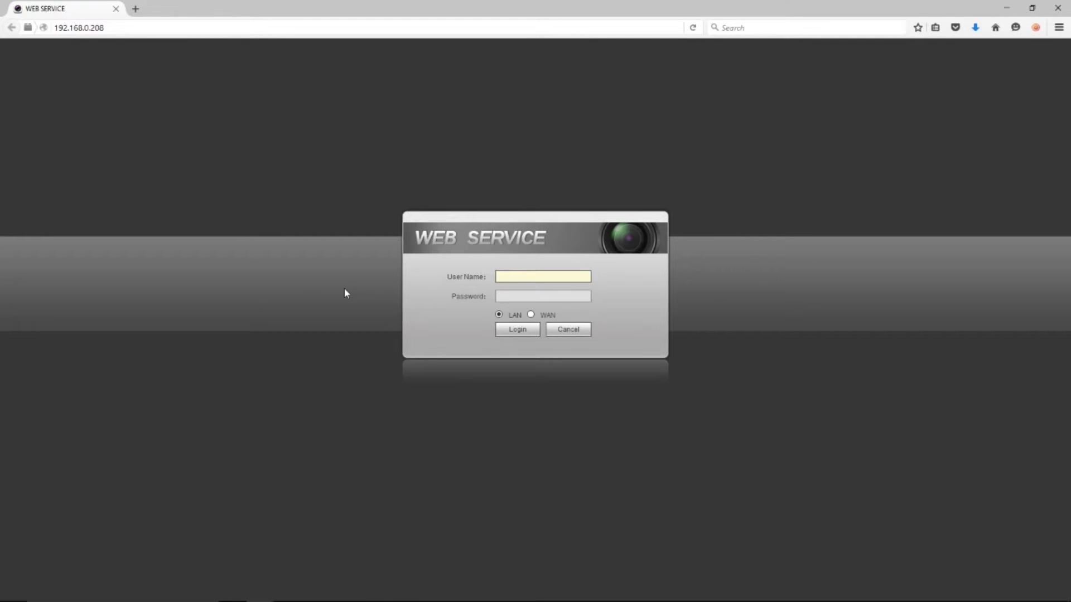
pyautogui.write('666666')
pyautogui.press('BackSpace')
pyautogui.press('BackSpace')
pyautogui.press('BackSpace')
pyautogui.press('BackSpace')
pyautogui.press('BackSpace')
pyautogui.write('888888')
pyautogui.press('BackSpace')
pyautogui.press('BackSpace')
pyautogui.press('BackSpace')
pyautogui.press('BackSpace')
pyautogui.press('BackSpace')
pyautogui.press('BackSpace')
pyautogui.press('Tab')
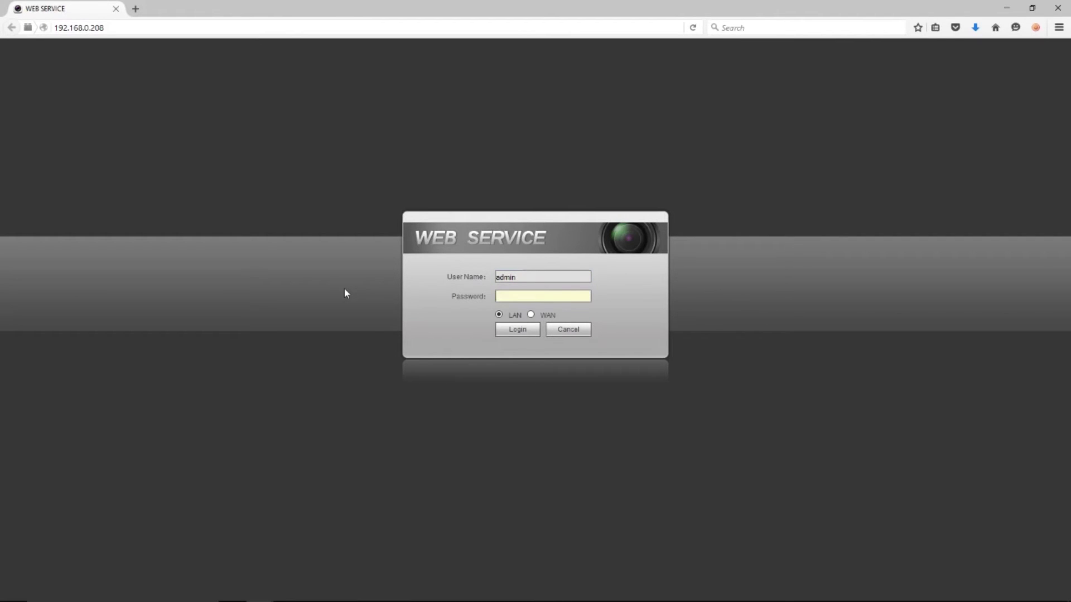
pyautogui.press('Return')
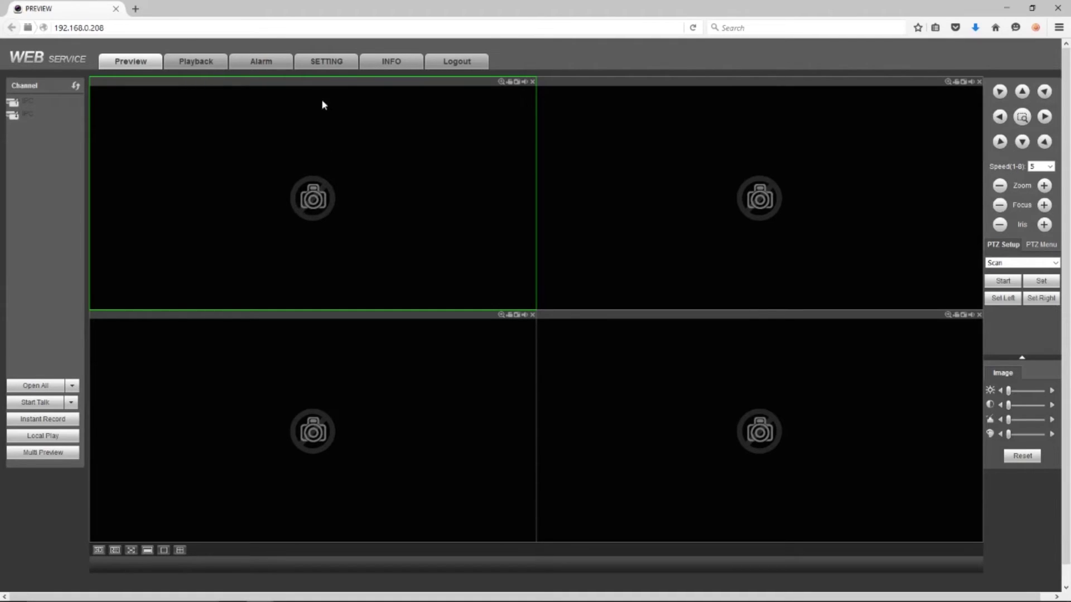
# Open SETTING > ACCOUNT to list the 888888, admin, default and guest accounts.
pyautogui.click(330, 67)
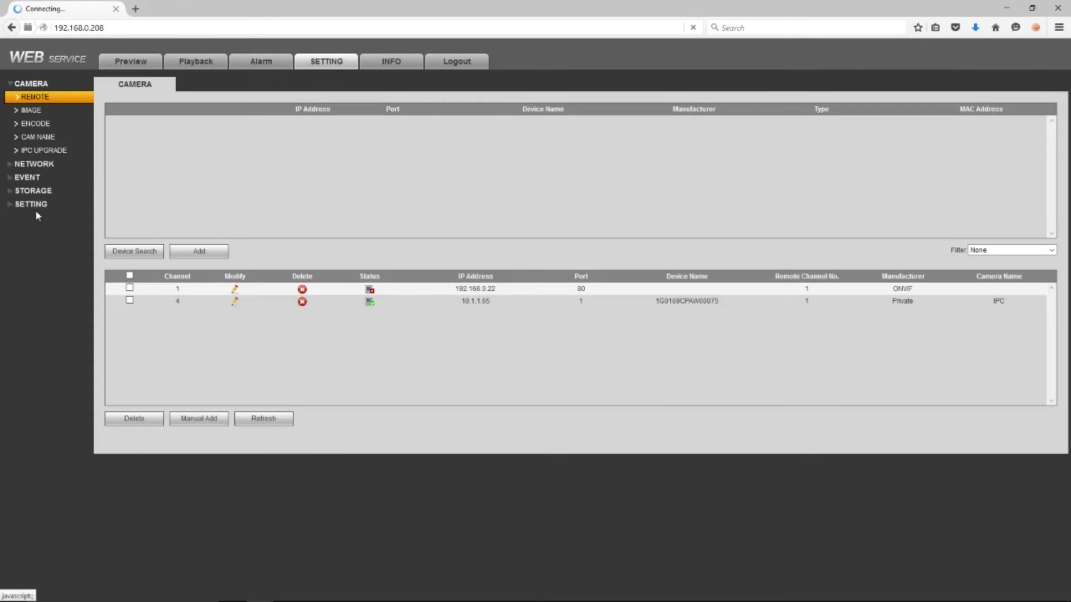
pyautogui.click(31, 205)
pyautogui.click(37, 165)
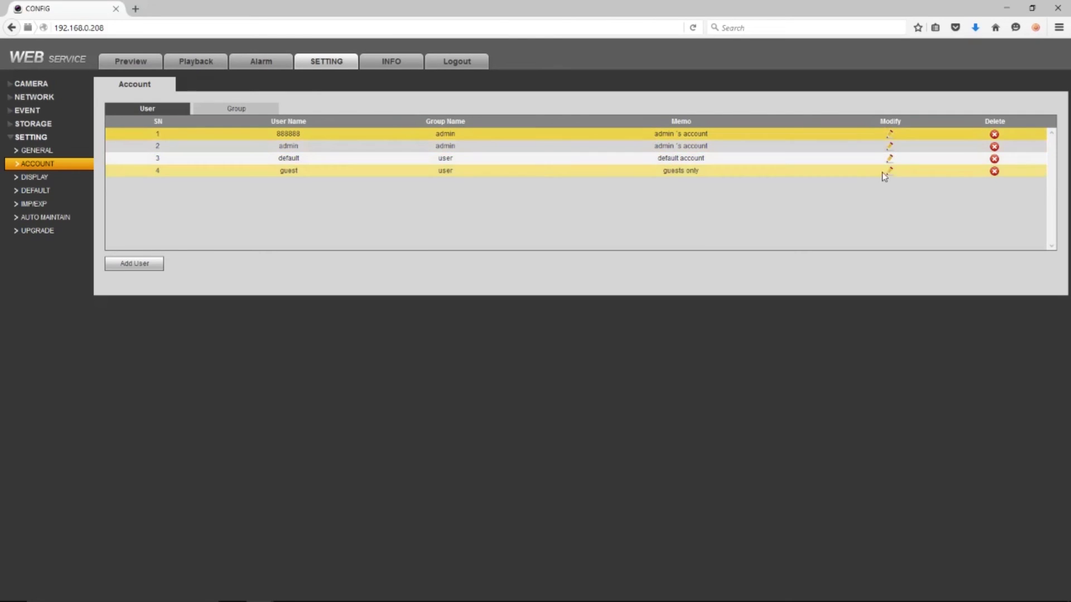
# Edit admin, enable Modify Password, enter the old, new and confirm passwords, and save.
pyautogui.click(890, 147)
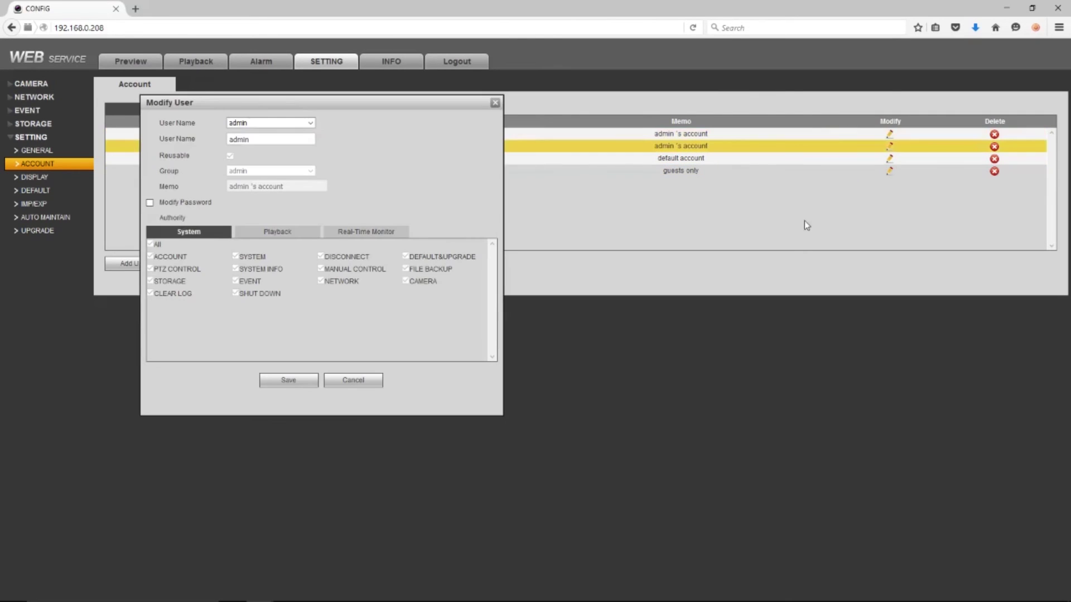
pyautogui.click(149, 203)
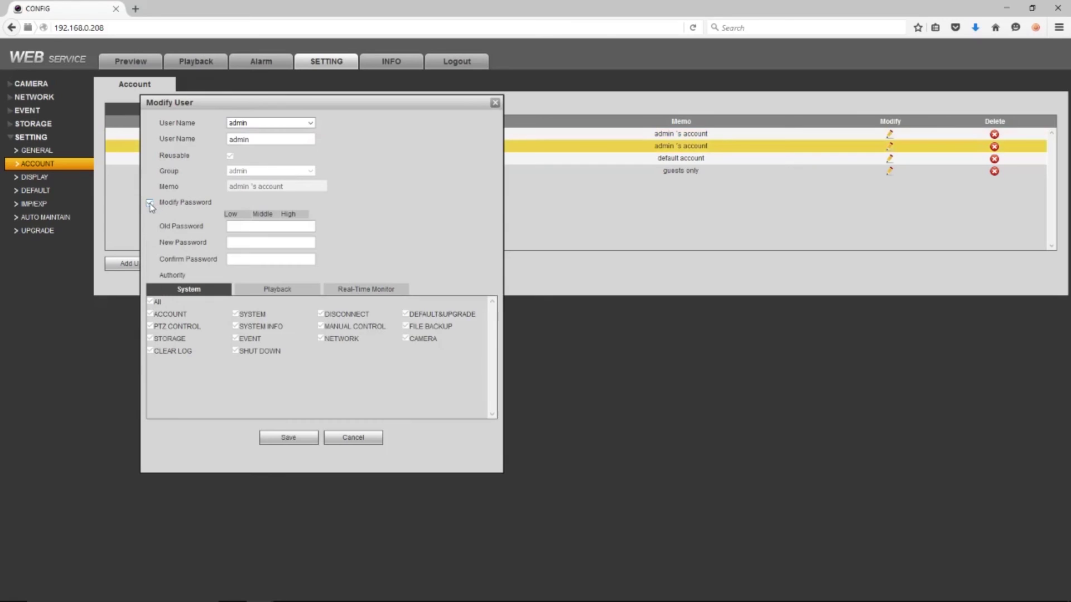
pyautogui.click(268, 226)
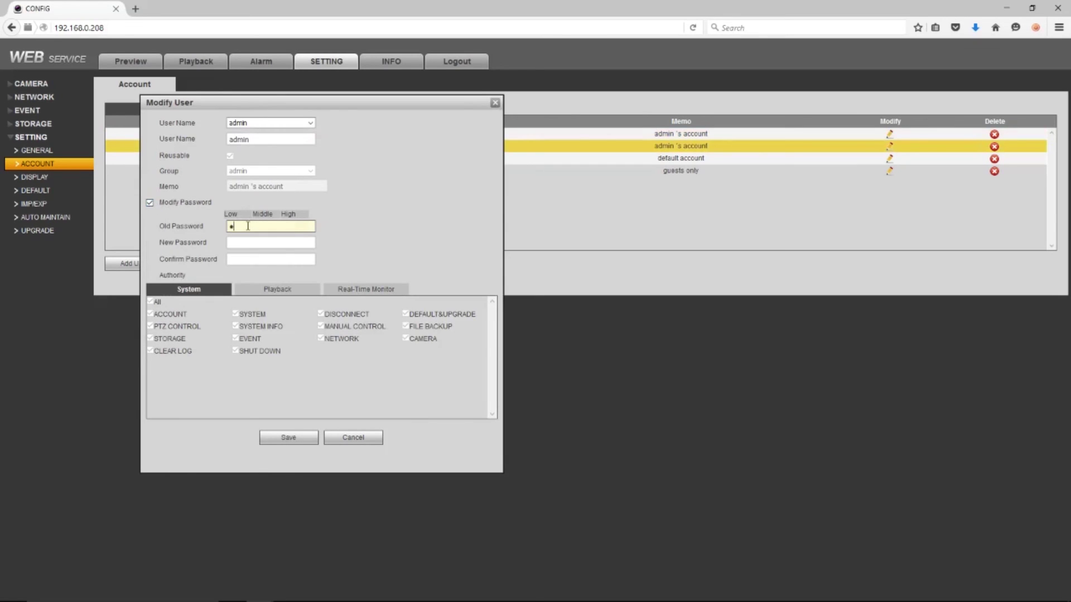
pyautogui.press('Tab')
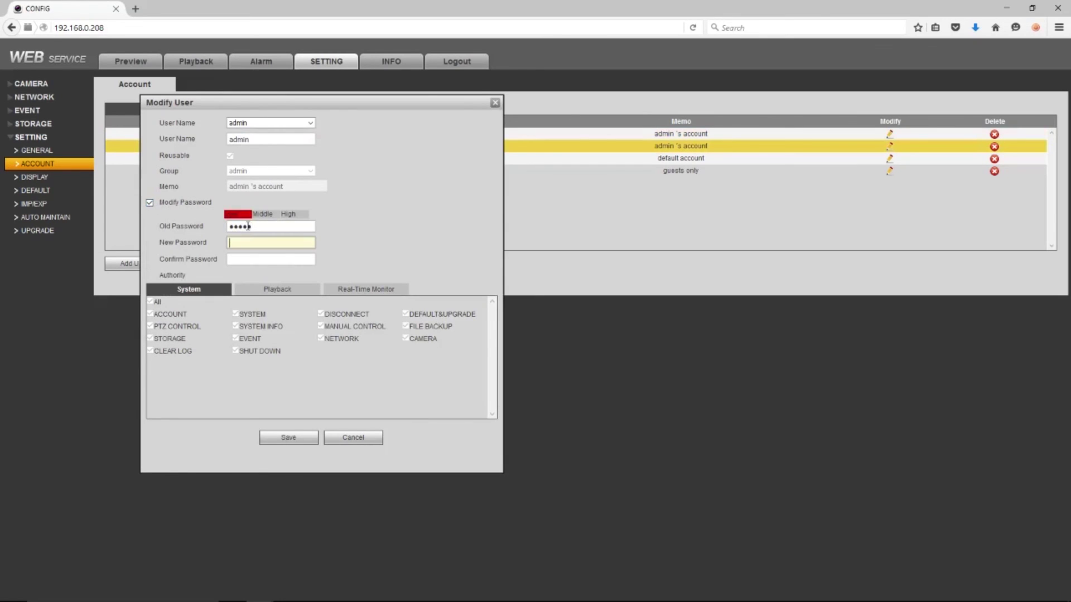
pyautogui.press('Tab')
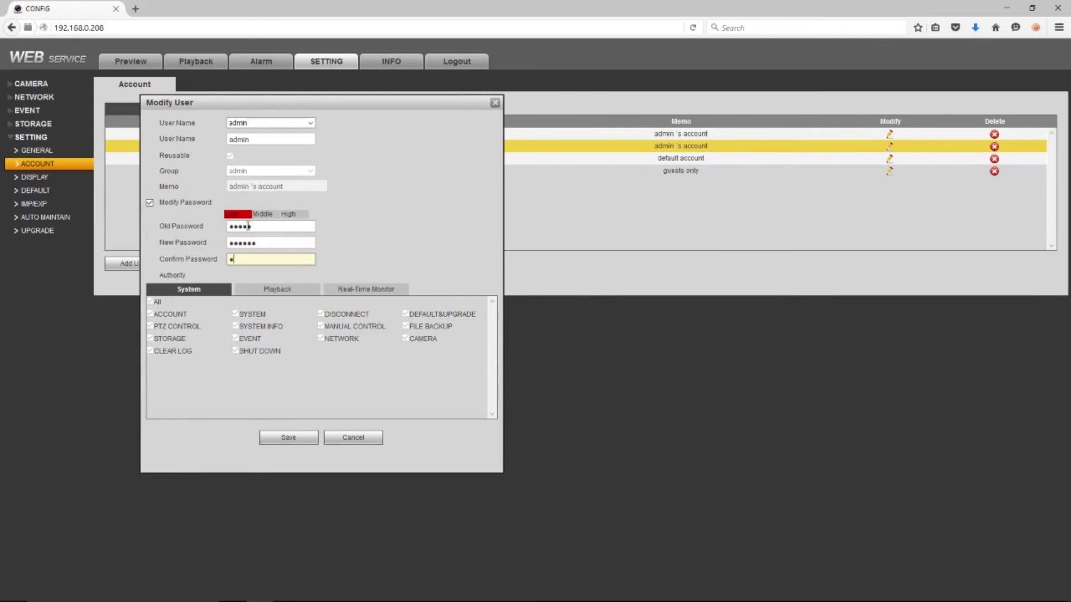
pyautogui.click(288, 438)
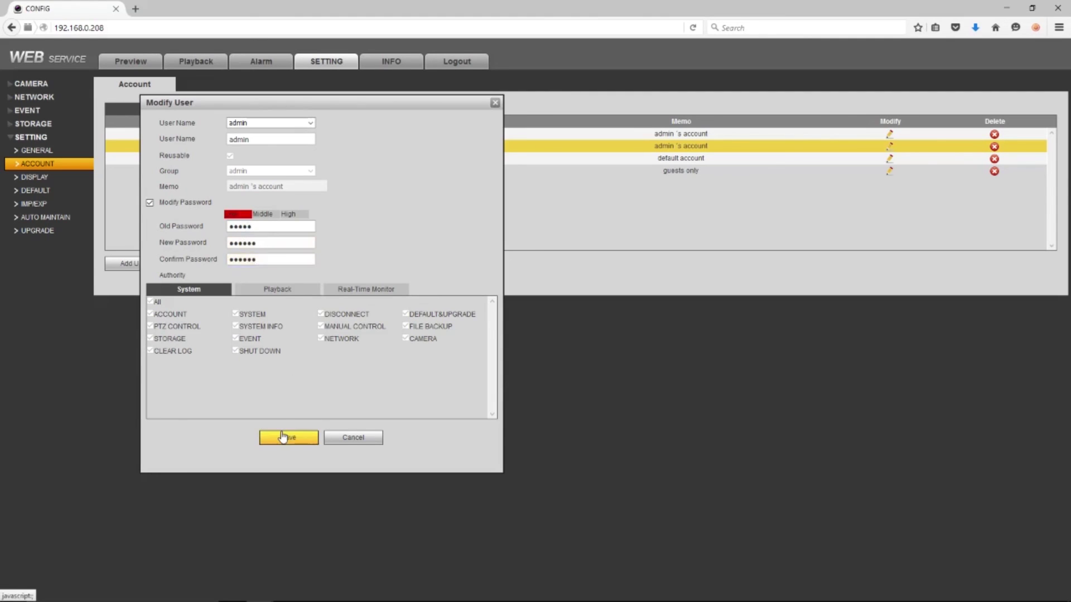